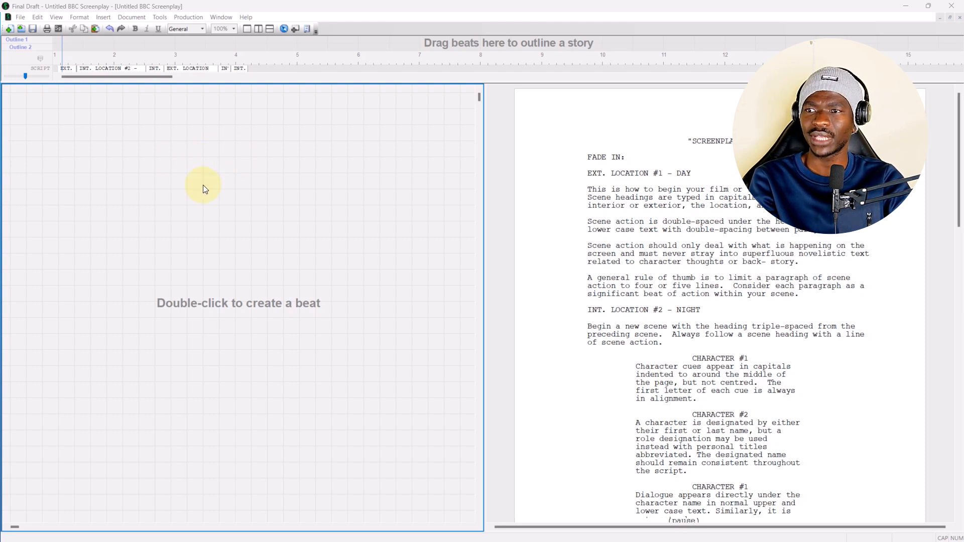
Hide the Outline Editor and show it again.
{"action": "left_click", "coordinate": [57, 17]}
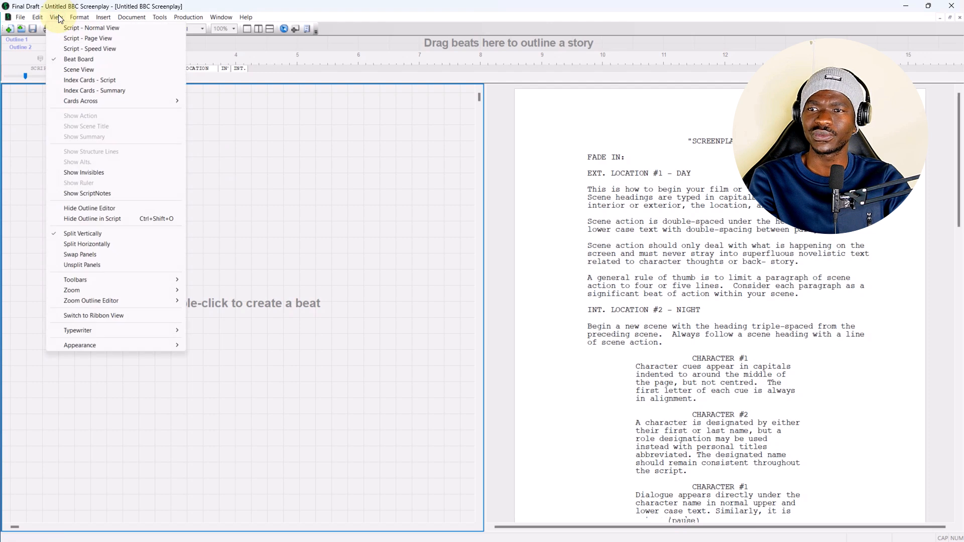
{"action": "left_click", "coordinate": [85, 211]}
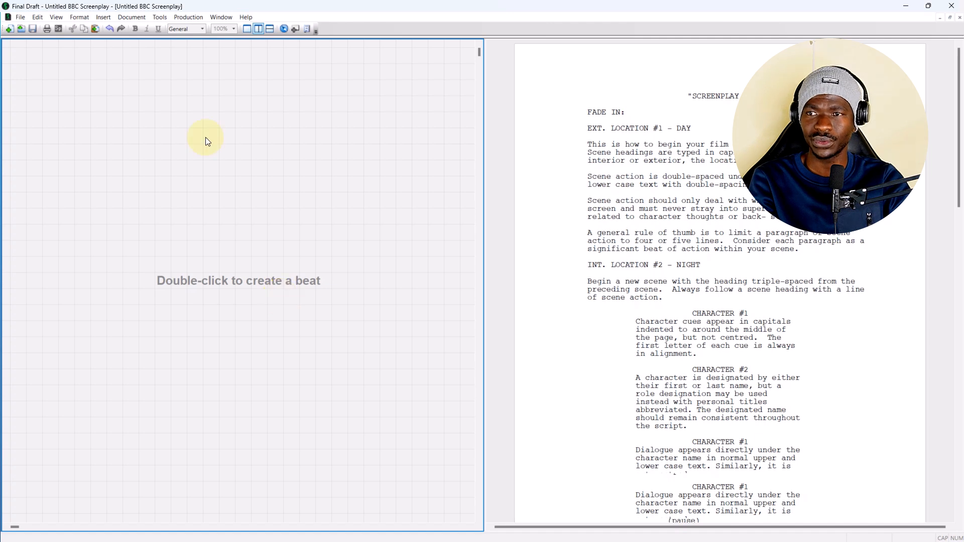
{"action": "left_click", "coordinate": [57, 17]}
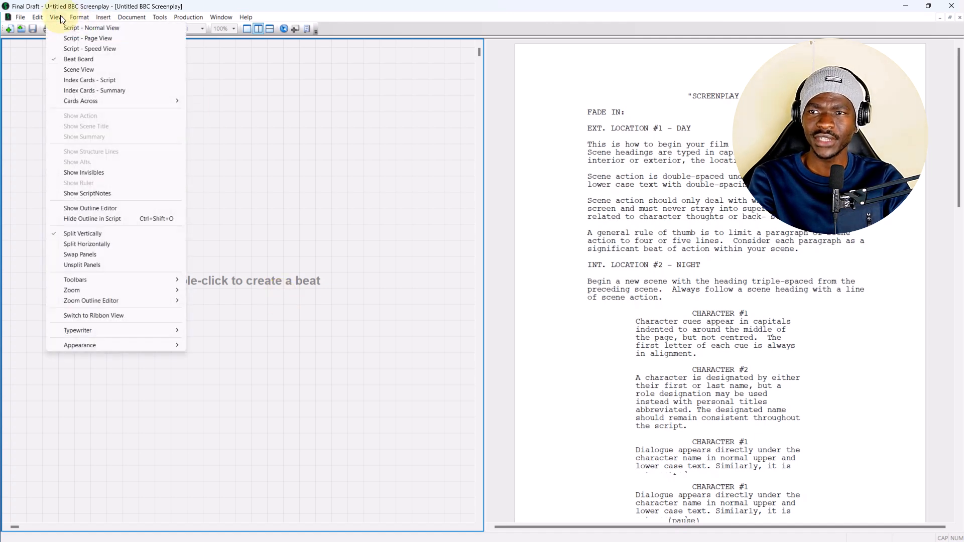
{"action": "left_click", "coordinate": [68, 209]}
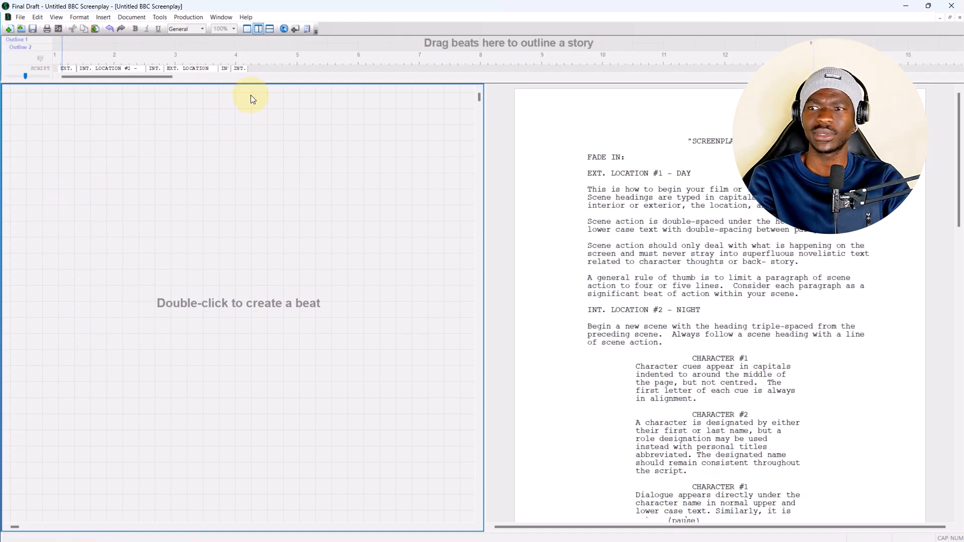
Make the Outline Editor taller and create a beat titled "Introduction" with the body text "This is an intro".
{"action": "left_click_drag", "start_coordinate": [258, 80], "coordinate": [227, 256]}
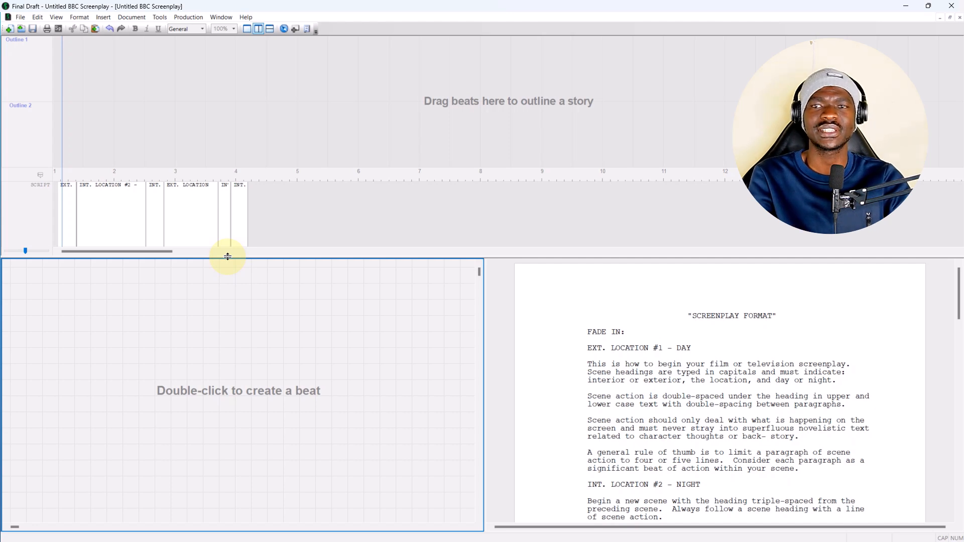
{"action": "double_click", "coordinate": [128, 319]}
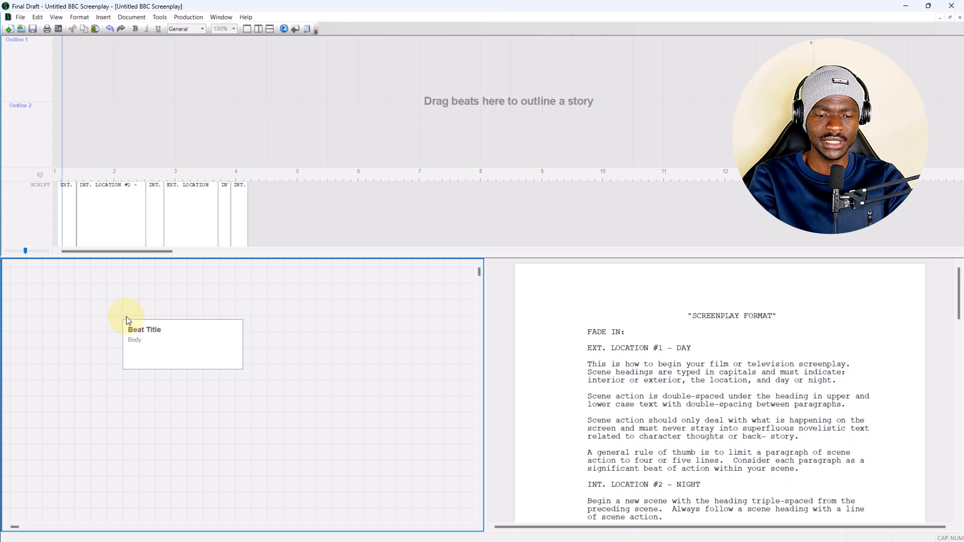
{"action": "type", "text": "Introduction"}
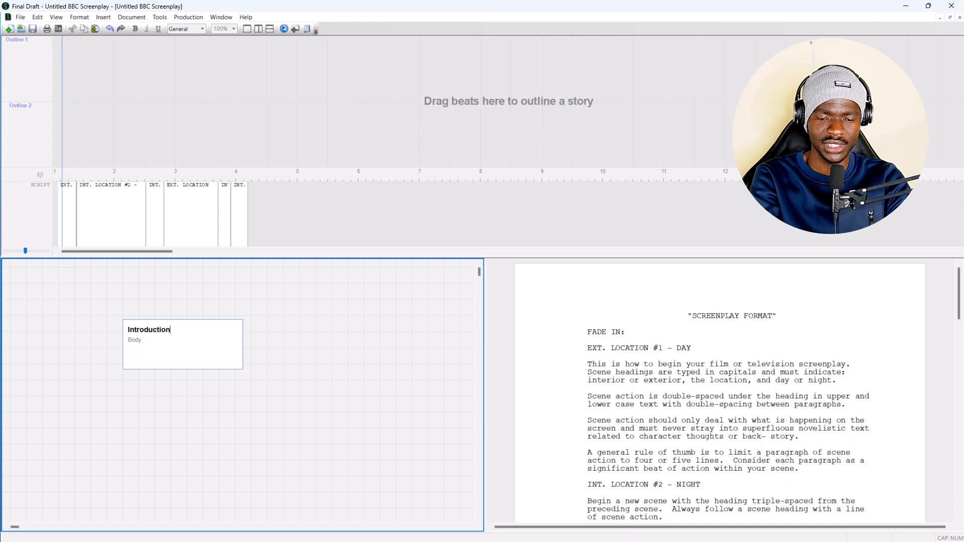
{"action": "left_click", "coordinate": [146, 339]}
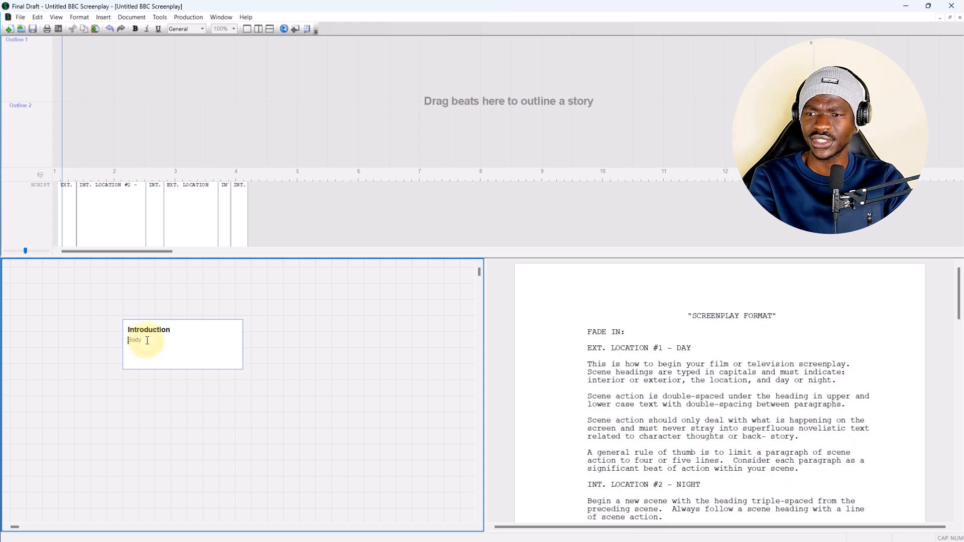
{"action": "type", "text": "This is a"}
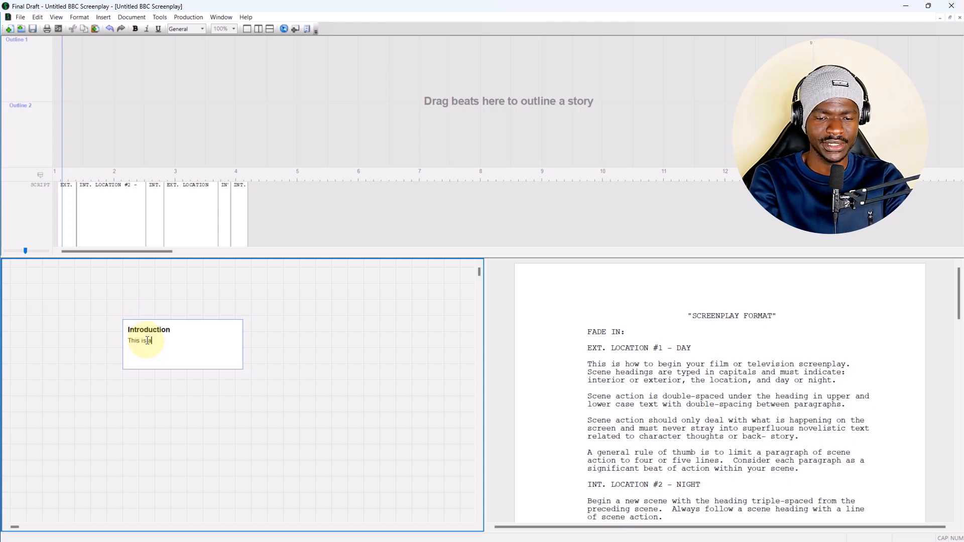
{"action": "type", "text": "n intro"}
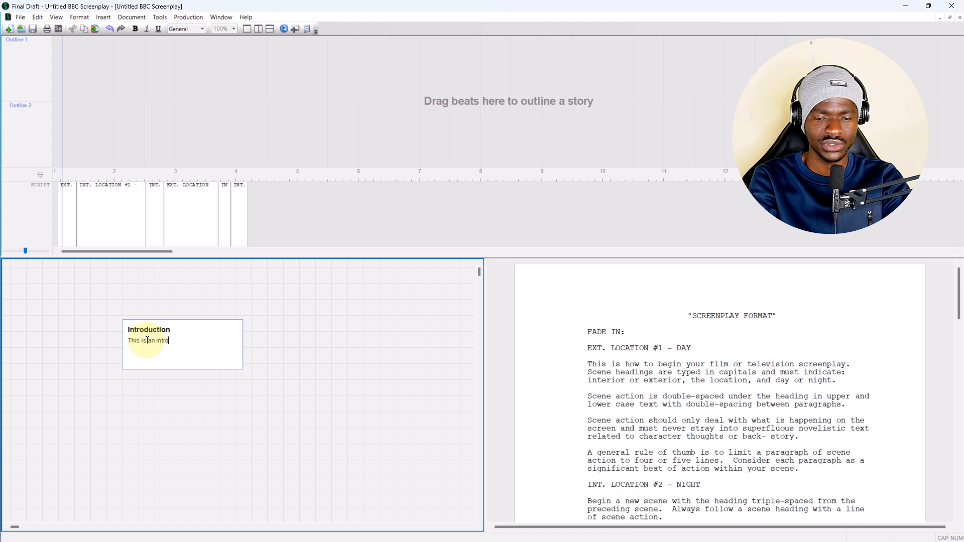
{"action": "left_click", "coordinate": [205, 461]}
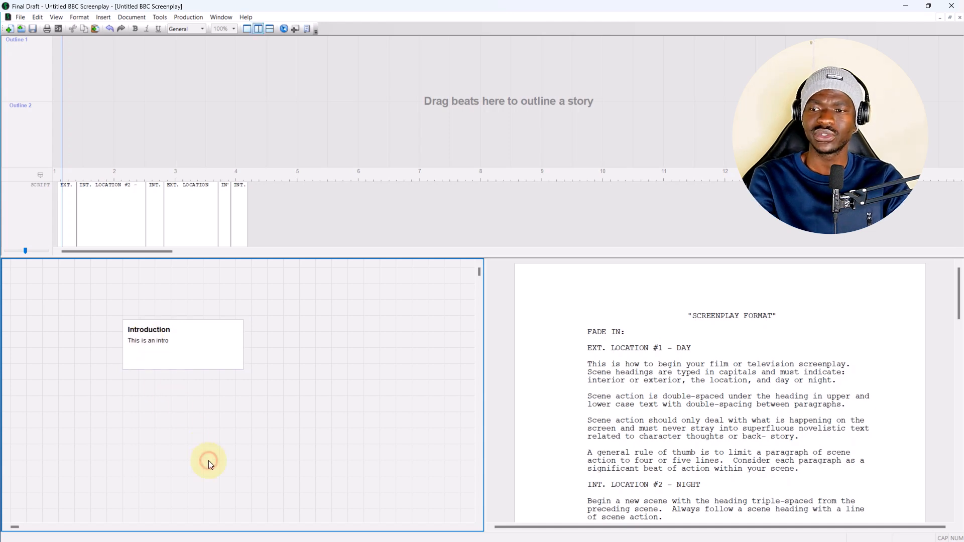
Colour the Introduction beat red on the Beat Board.
{"action": "right_click", "coordinate": [195, 362]}
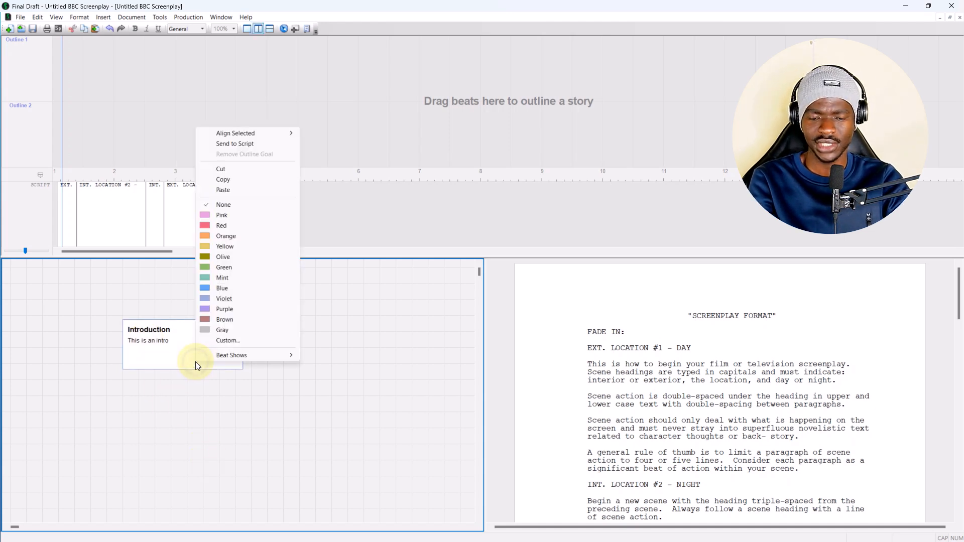
{"action": "left_click", "coordinate": [221, 226]}
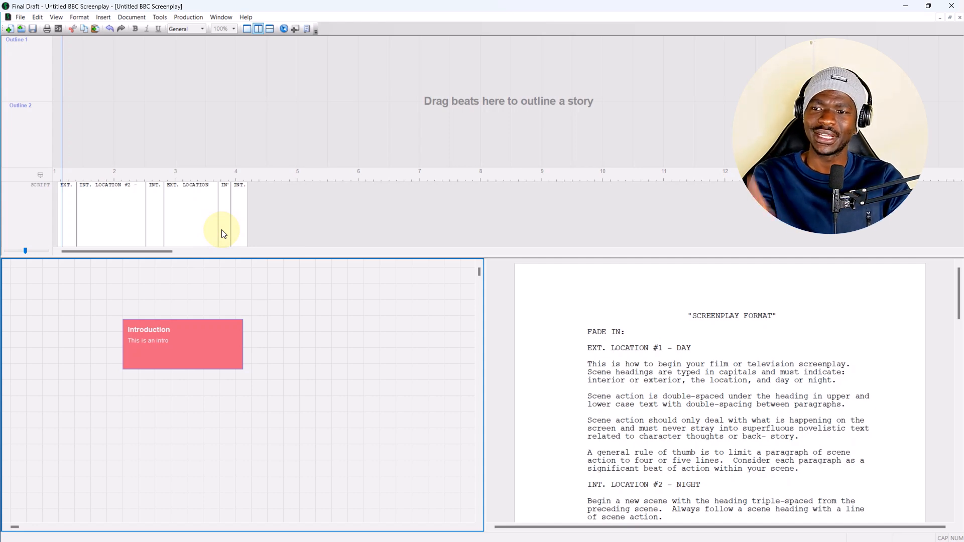
{"action": "left_click", "coordinate": [219, 388]}
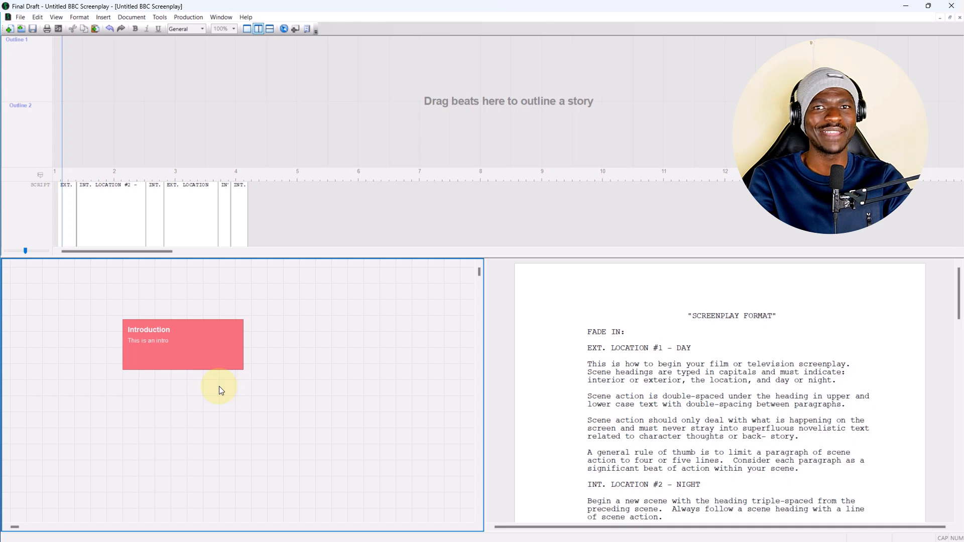
Duplicate the red Introduction beat on the Beat Board.
{"action": "left_click", "coordinate": [192, 343]}
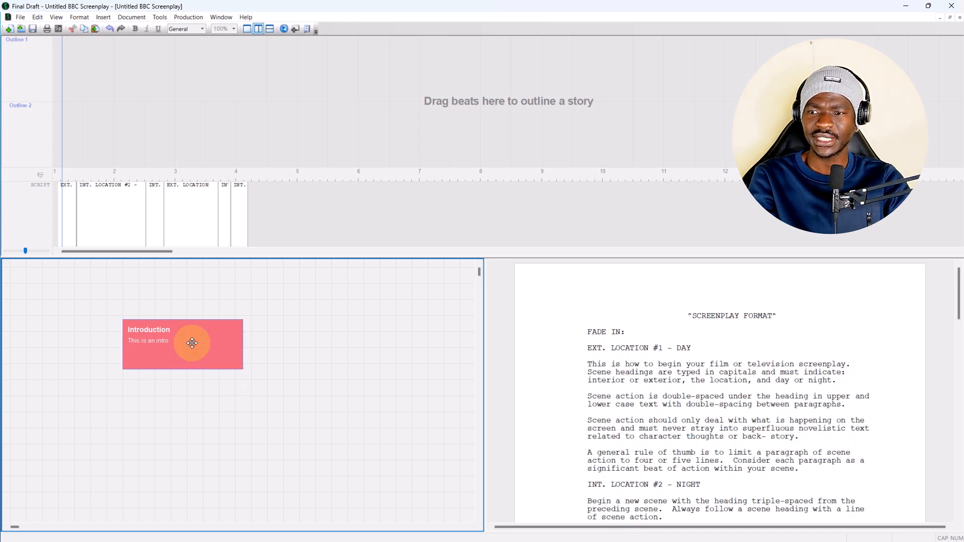
{"action": "left_click", "coordinate": [204, 406]}
{"action": "left_click", "coordinate": [142, 321]}
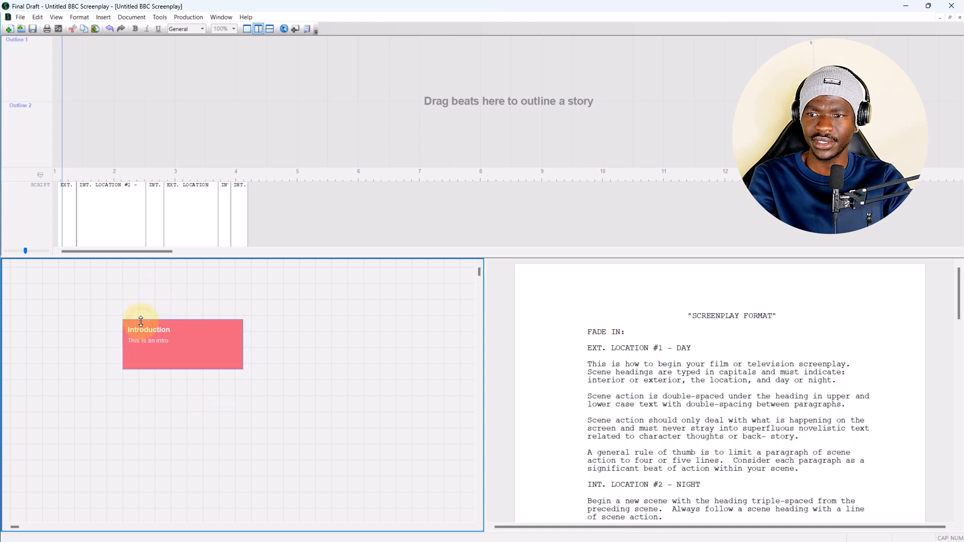
{"action": "key", "text": "ctrl+v"}
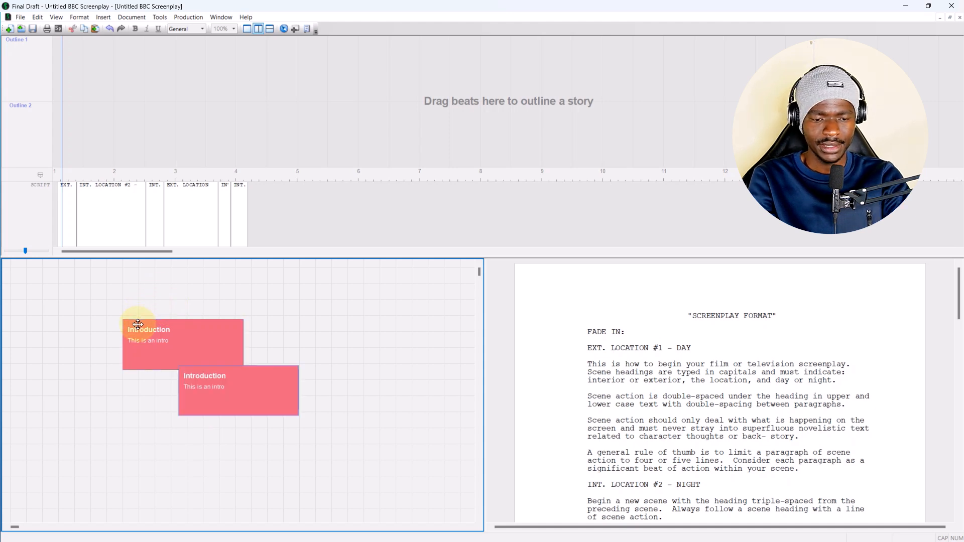
Change the colour of the duplicated Introduction beat to blue.
{"action": "double_click", "coordinate": [215, 397]}
{"action": "left_click", "coordinate": [320, 394]}
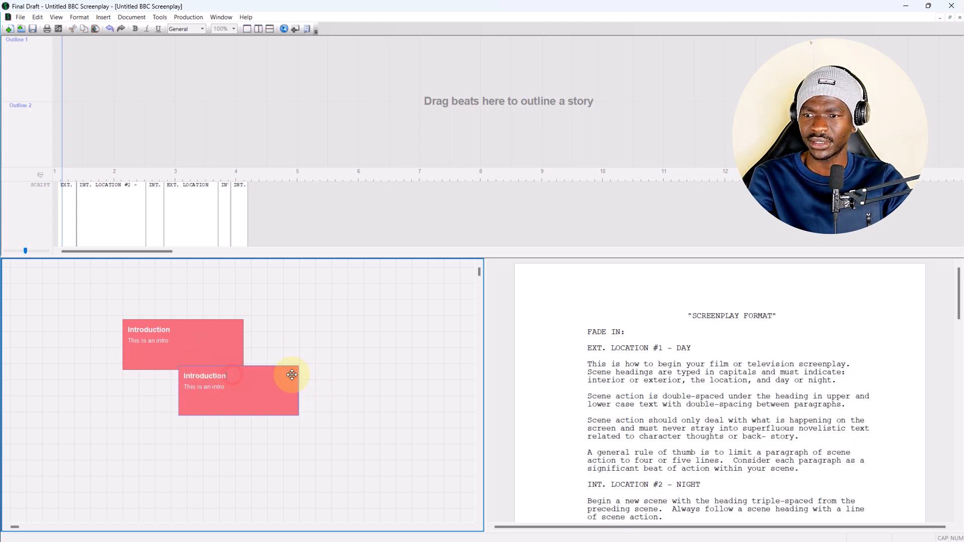
{"action": "left_click", "coordinate": [320, 384]}
{"action": "left_click", "coordinate": [262, 371]}
{"action": "right_click", "coordinate": [262, 370]}
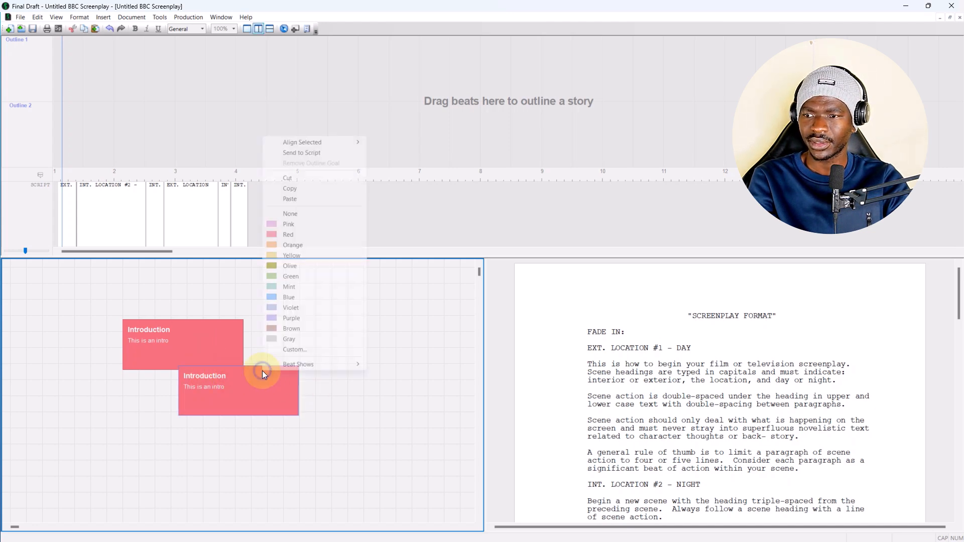
{"action": "left_click", "coordinate": [278, 298]}
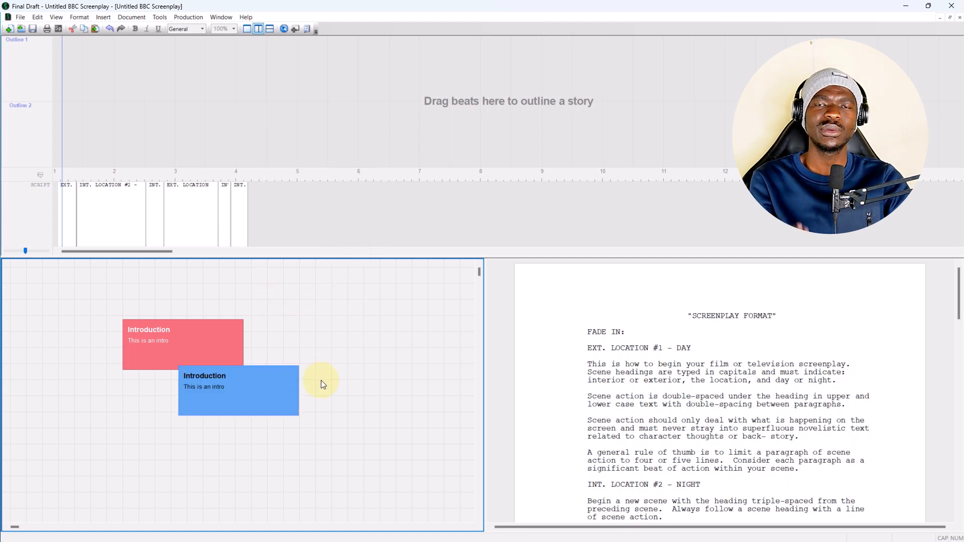
Retitle the blue beat as "Mid Point".
{"action": "double_click", "coordinate": [206, 378]}
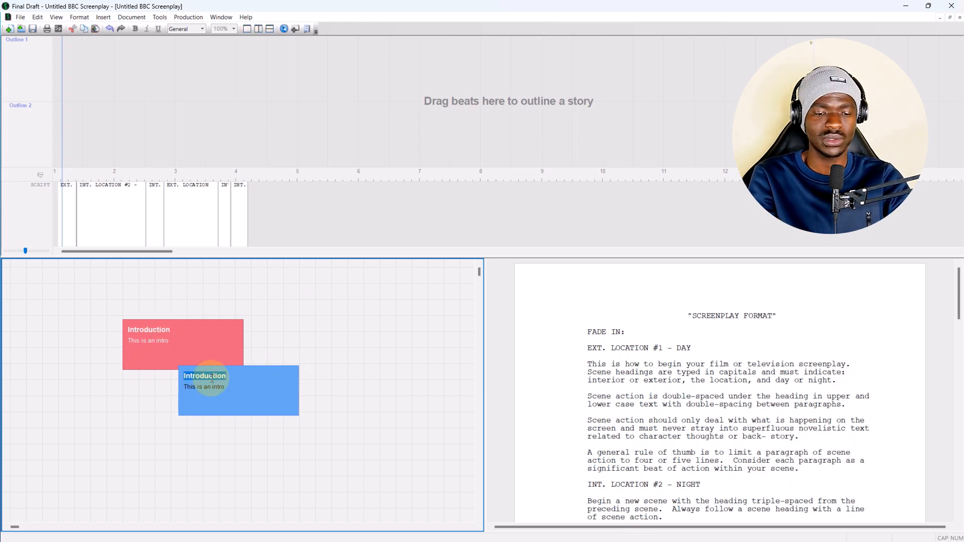
{"action": "type", "text": "Mid"}
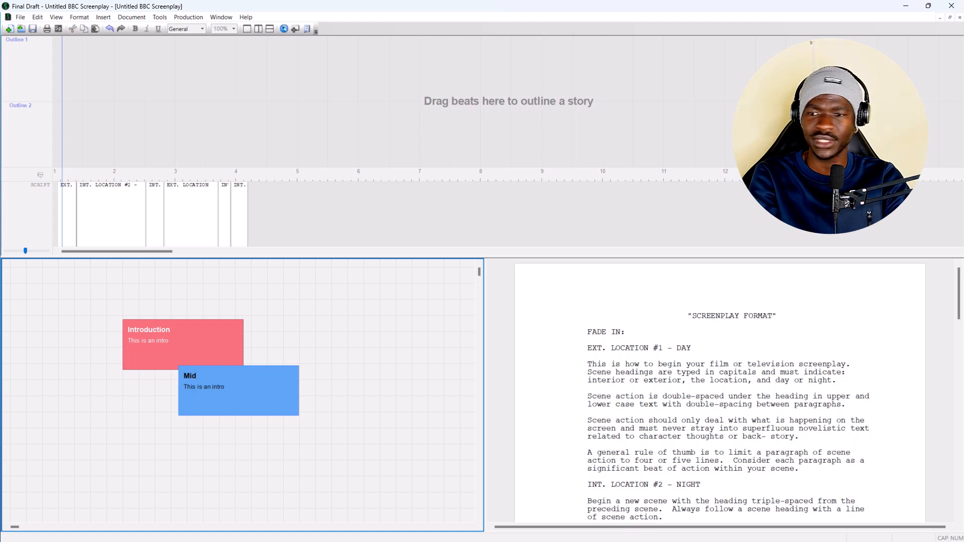
{"action": "type", "text": " Point"}
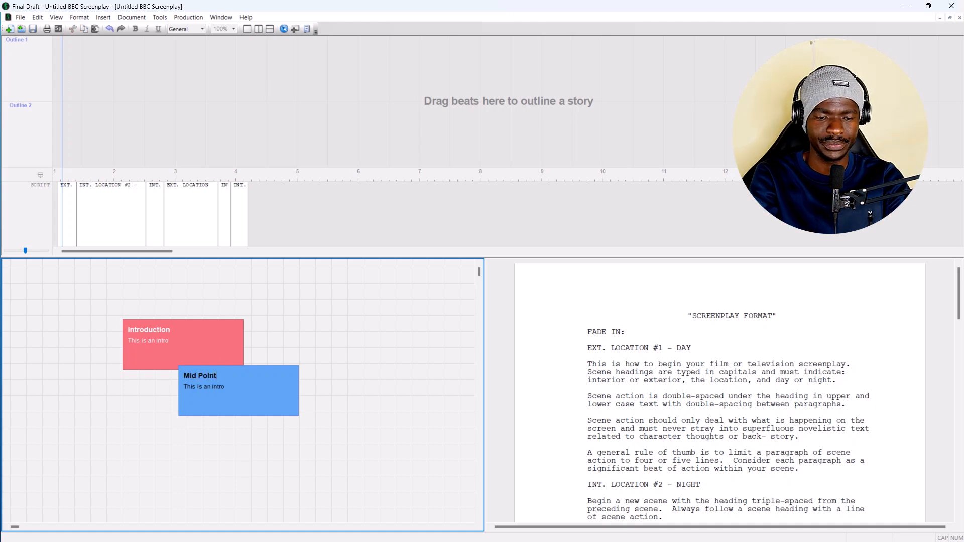
{"action": "left_click", "coordinate": [364, 427]}
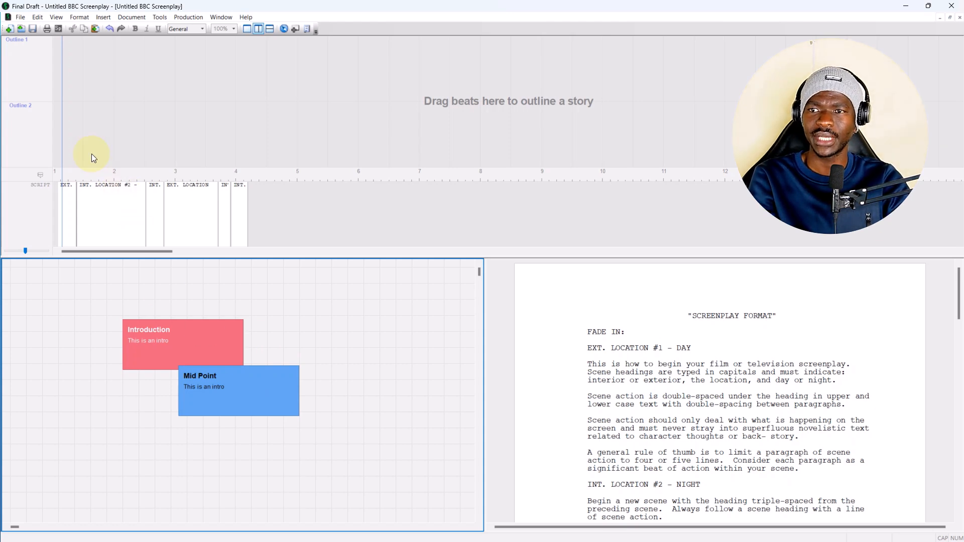
Place the Introduction beat in the Outline 2 lane and stretch it from page 2 to about page 4.6.
{"action": "left_click_drag", "start_coordinate": [158, 341], "coordinate": [116, 123]}
{"action": "left_click_drag", "start_coordinate": [216, 136], "coordinate": [274, 139]}
{"action": "mouse_move", "coordinate": [164, 121]}
{"action": "left_mouse_down"}
{"action": "mouse_move", "coordinate": [138, 123]}
{"action": "mouse_move", "coordinate": [174, 129]}
{"action": "left_mouse_up"}
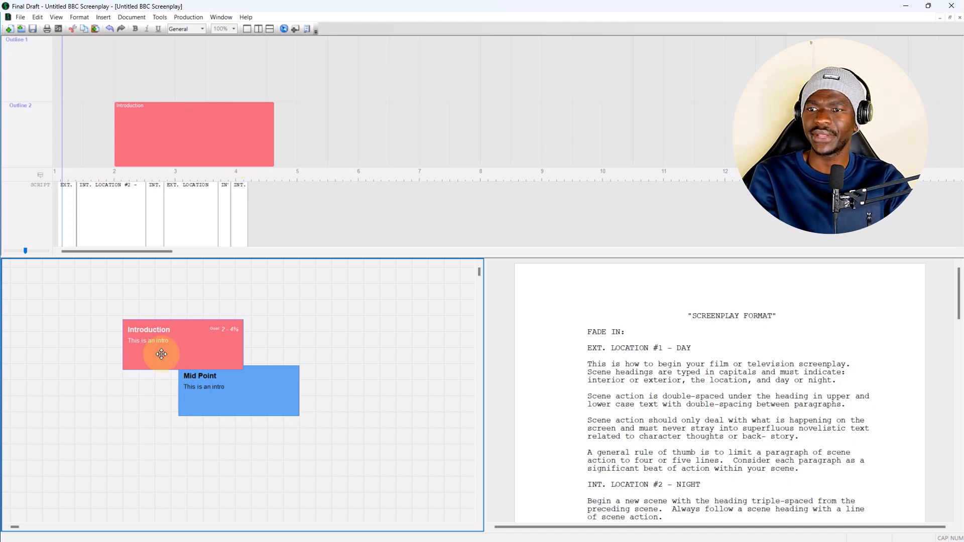
Place the Mid Point beat in the Outline 2 lane and stretch it from about page 8¾ to page 11⅛.
{"action": "left_click_drag", "start_coordinate": [230, 392], "coordinate": [499, 198]}
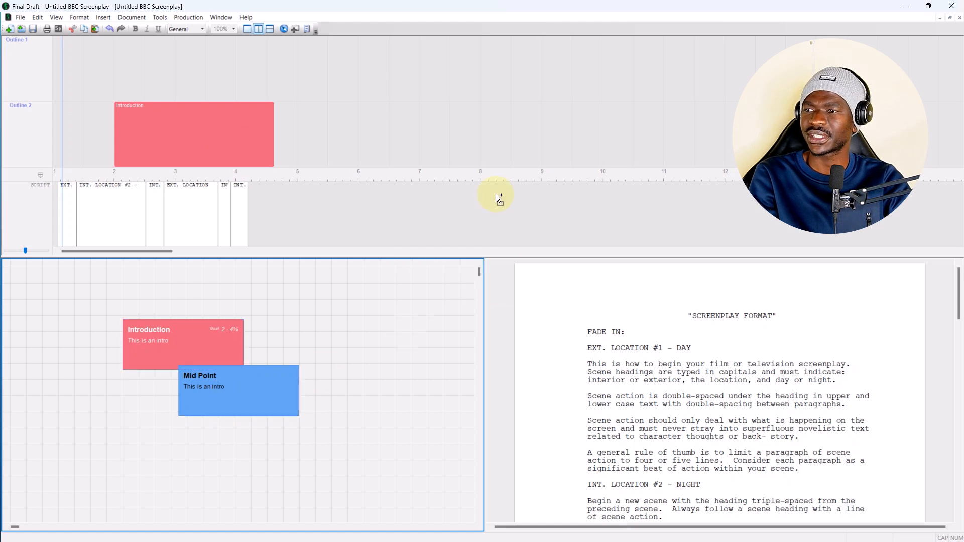
{"action": "left_click_drag", "start_coordinate": [528, 129], "coordinate": [672, 135]}
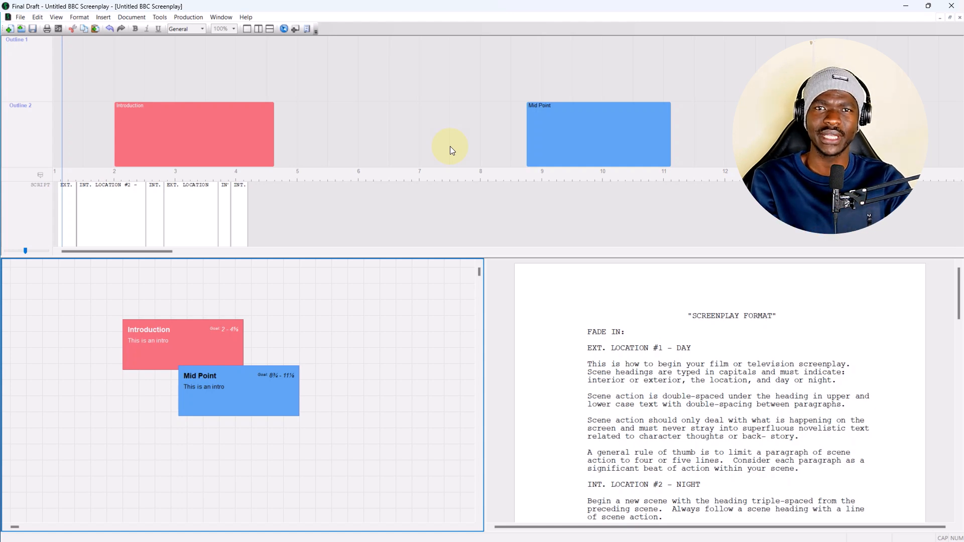
Create a new beat titled "Act 1" on the Beat Board.
{"action": "double_click", "coordinate": [61, 360]}
{"action": "type", "text": "Act1"}
{"action": "key", "text": "BackSpace"}
{"action": "type", "text": "1"}
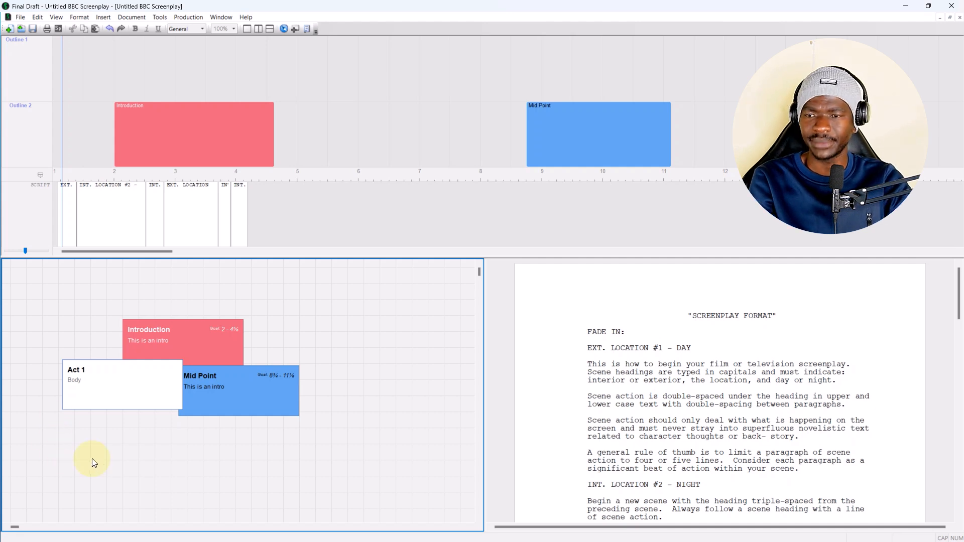
Colour the Act 1 beat green.
{"action": "right_click", "coordinate": [125, 394]}
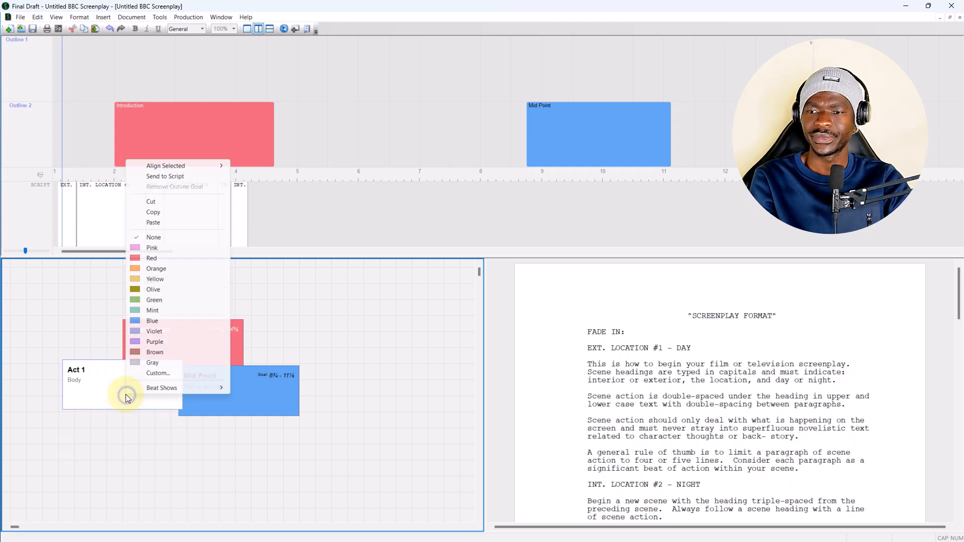
{"action": "left_click", "coordinate": [151, 301]}
{"action": "left_click", "coordinate": [82, 384]}
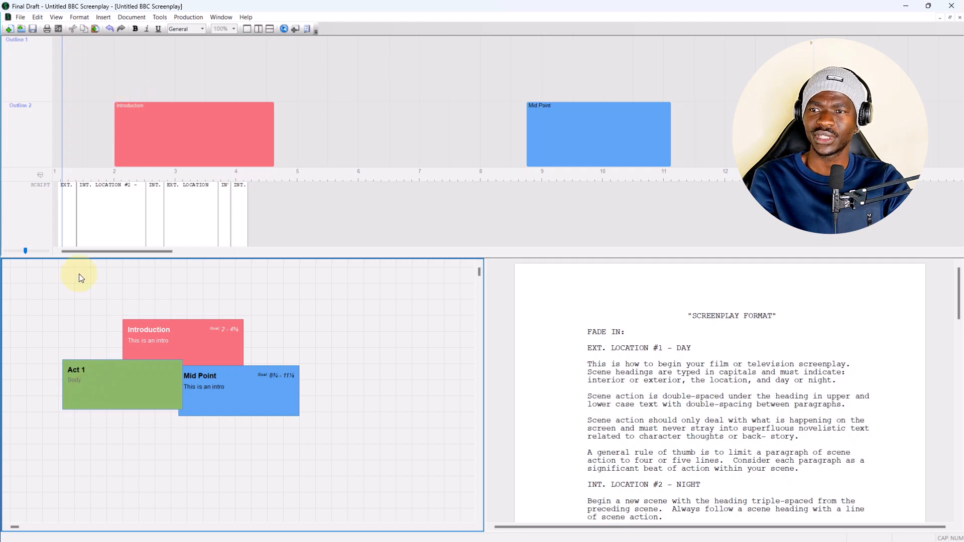
Place the Act 1 beat in the Outline 1 lane, spanning pages 1 to 6.
{"action": "left_click", "coordinate": [79, 370]}
{"action": "left_click_drag", "start_coordinate": [79, 370], "coordinate": [428, 80]}
{"action": "left_click_drag", "start_coordinate": [340, 65], "coordinate": [271, 55]}
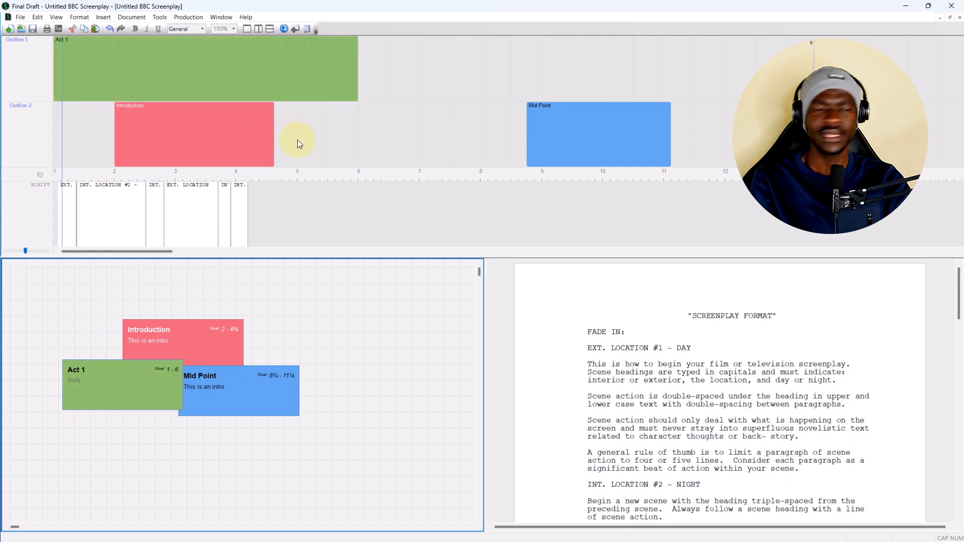
{"action": "left_click", "coordinate": [78, 460]}
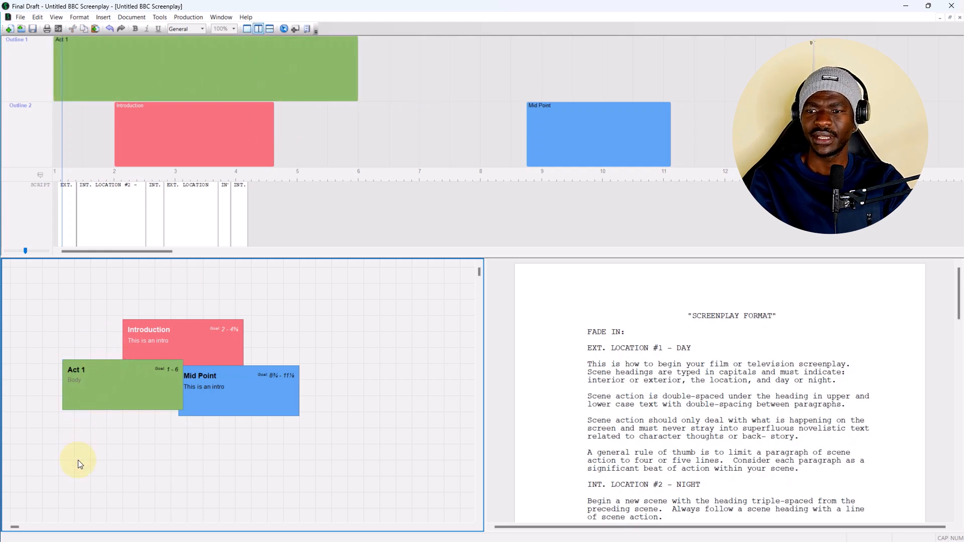
Create a beat titled "Actr 2" on the Beat Board below Act 1.
{"action": "double_click", "coordinate": [102, 461]}
{"action": "type", "text": "Actr 2"}
{"action": "left_click", "coordinate": [206, 460]}
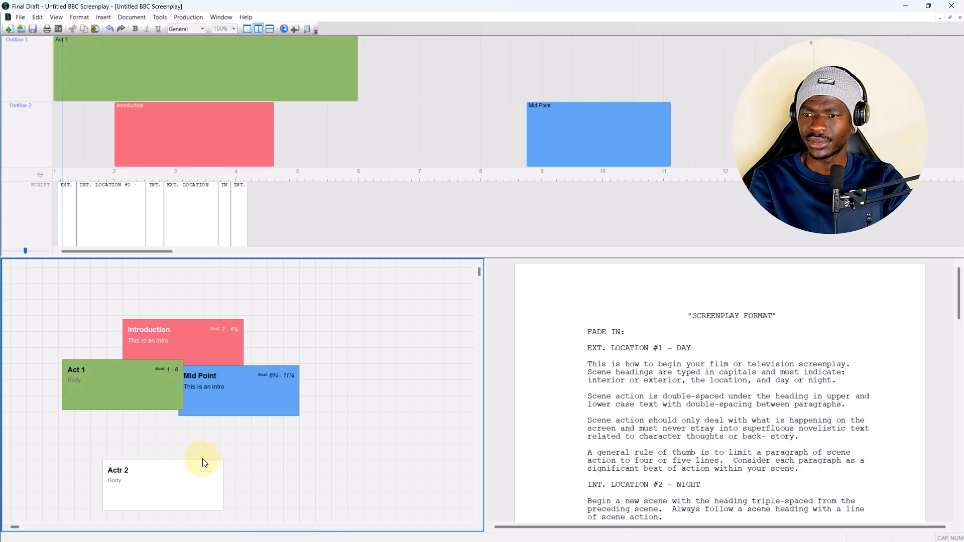
Place the Actr 2 beat in the Outline 1 lane and stretch it from about page 6⅞ to page 10⅞.
{"action": "left_click_drag", "start_coordinate": [192, 462], "coordinate": [474, 239]}
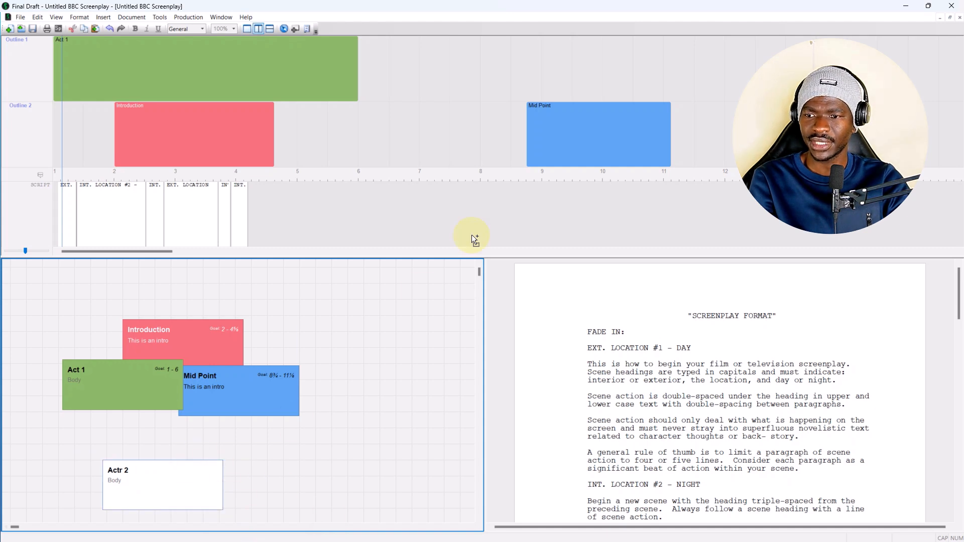
{"action": "left_click_drag", "start_coordinate": [445, 86], "coordinate": [656, 79]}
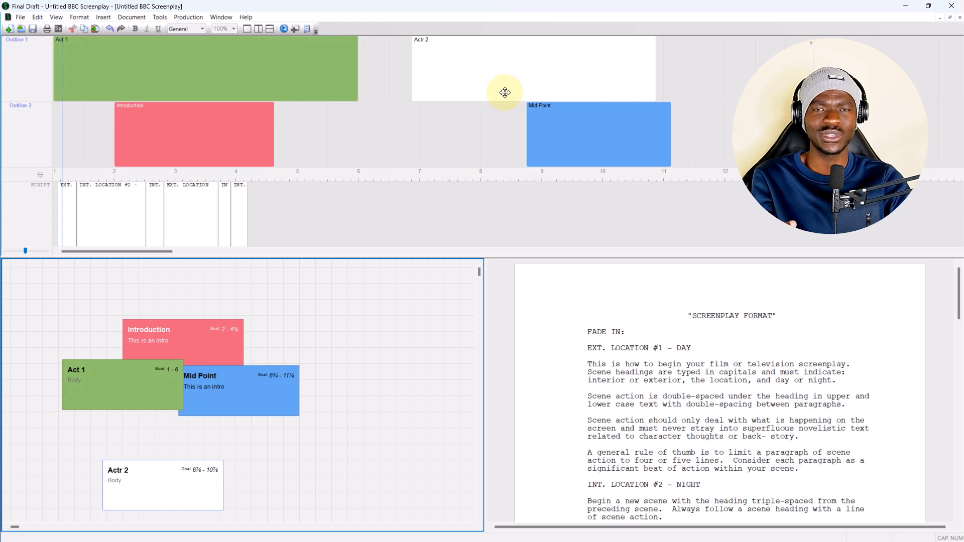
Bring up the Save As dialog for the untitled screenplay and dismiss it without saving.
{"action": "key", "text": "ctrl+s"}
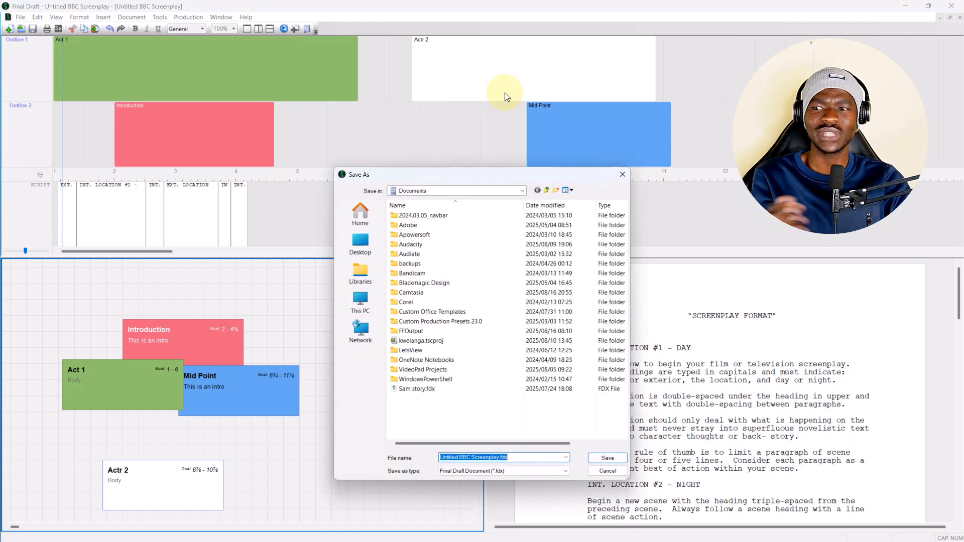
{"action": "left_click", "coordinate": [621, 173]}
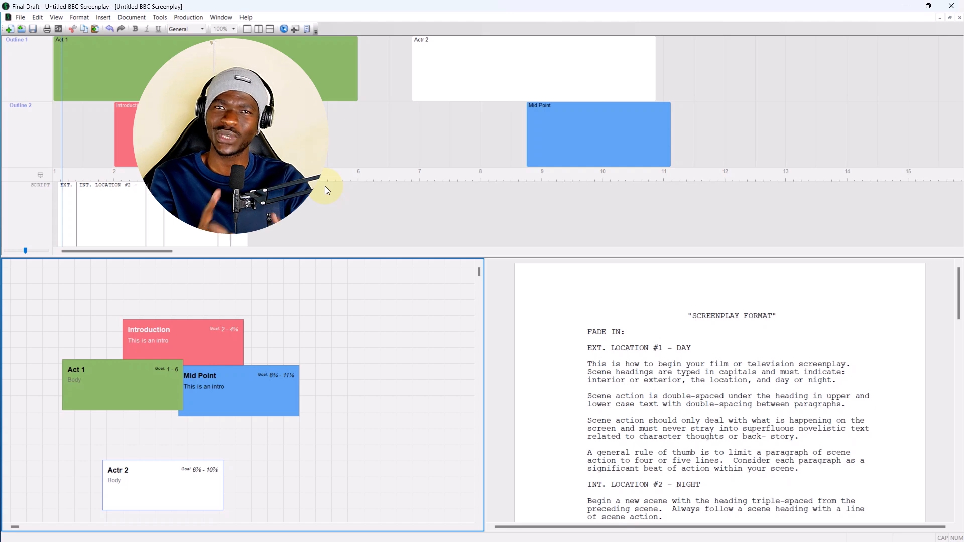
Set the target script length for the Outline Editor's page ruler to 30 pages.
{"action": "right_click", "coordinate": [851, 178]}
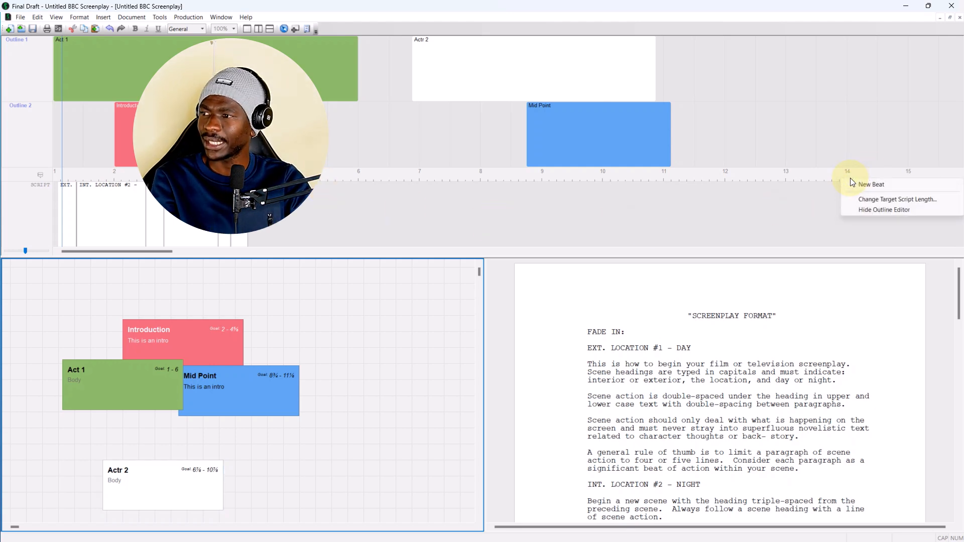
{"action": "left_click", "coordinate": [873, 200]}
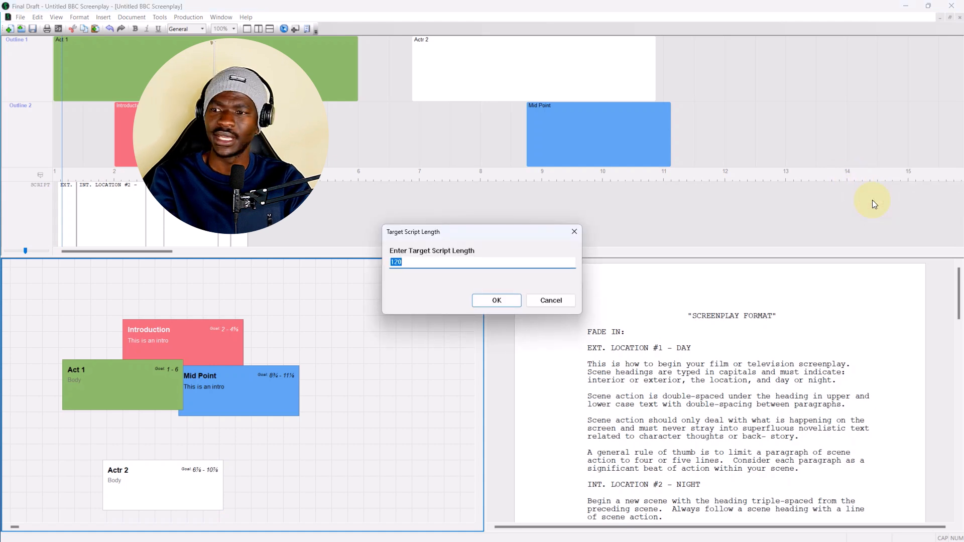
{"action": "type", "text": "30"}
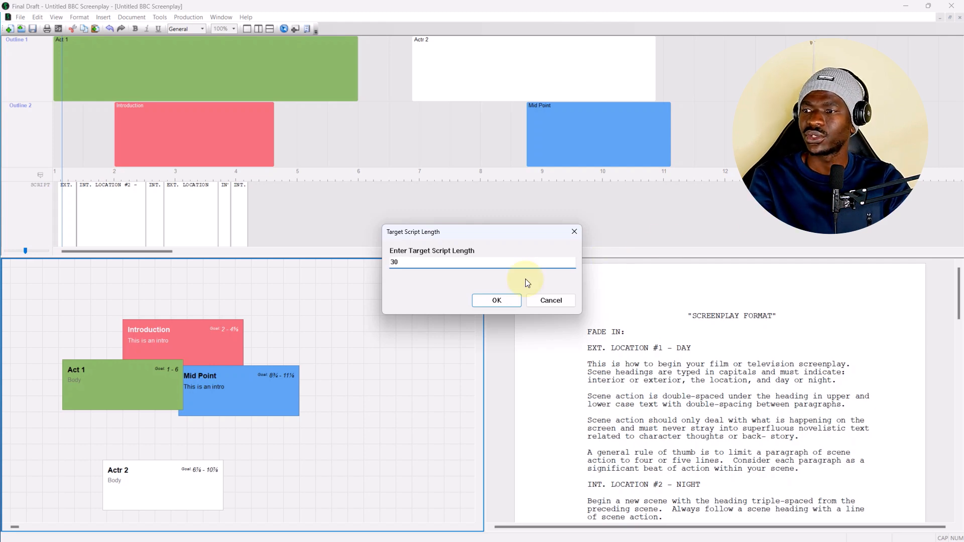
{"action": "left_click", "coordinate": [491, 299]}
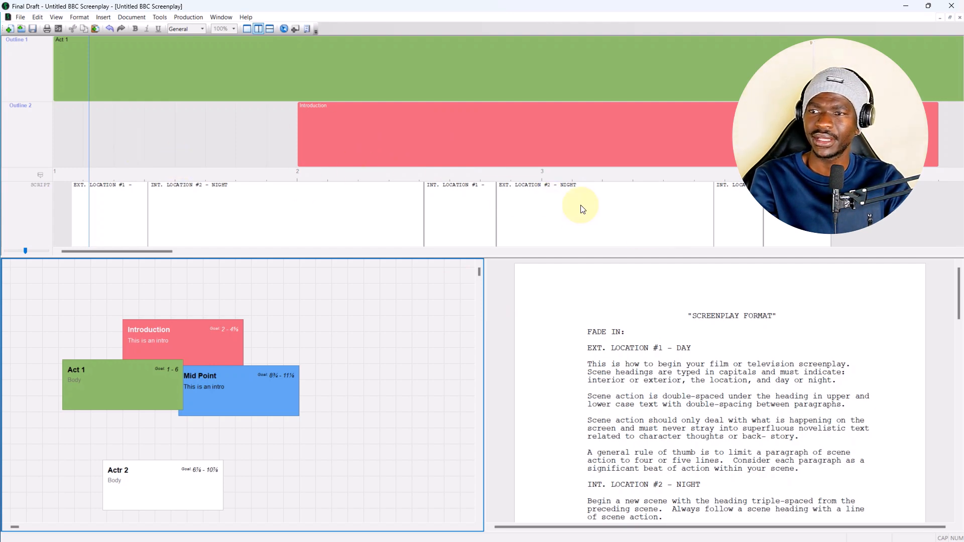
{"action": "left_click_drag", "start_coordinate": [145, 249], "coordinate": [960, 282]}
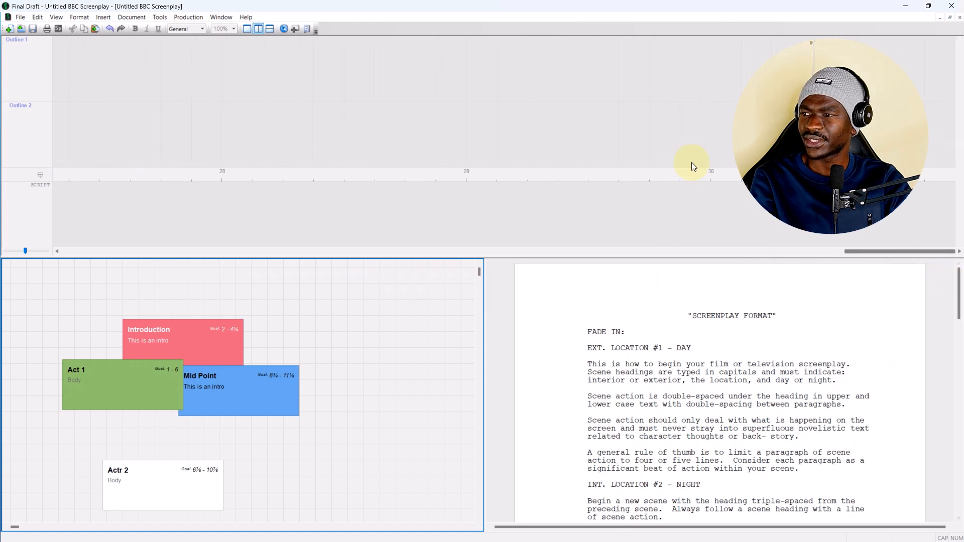